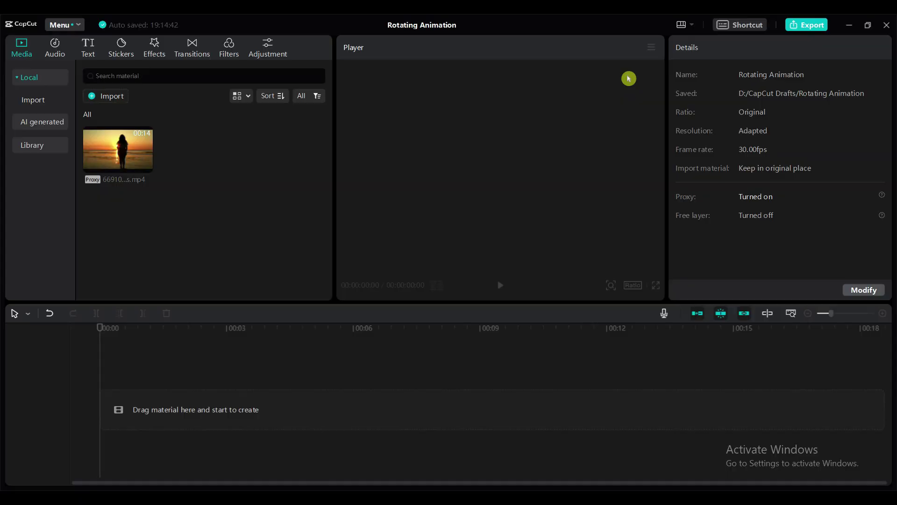
Place the imported 14-second sunset beach clip onto the timeline.
left_click(126, 156)
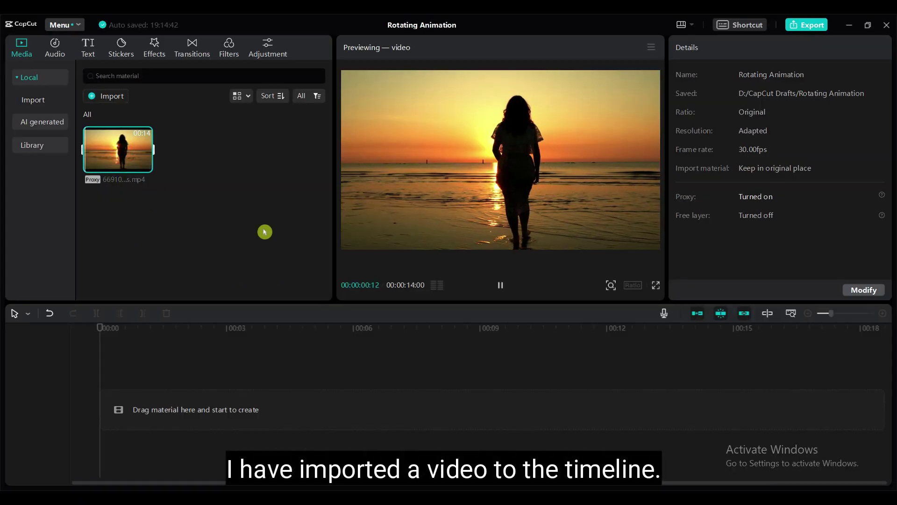
left_click_drag(103, 151, 102, 419)
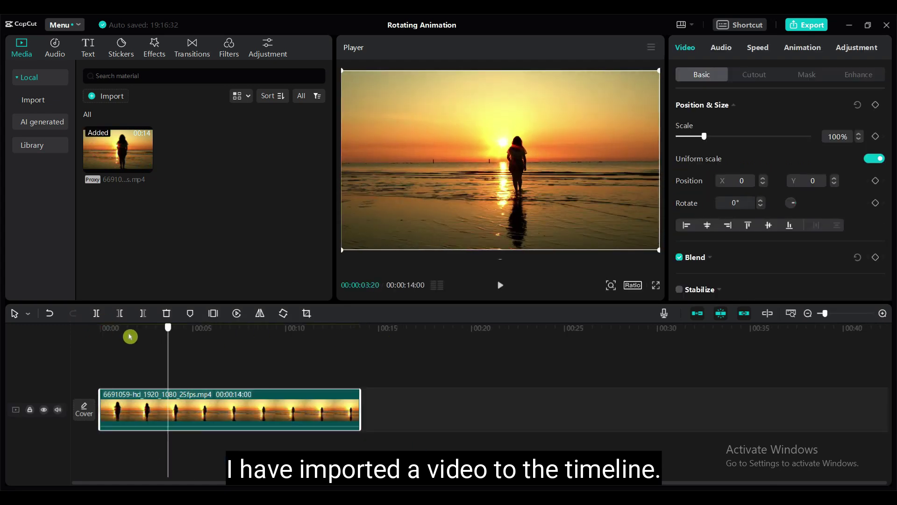
Add a Default text clip on a track above the beach video and stretch it to about 10 seconds.
left_click(90, 46)
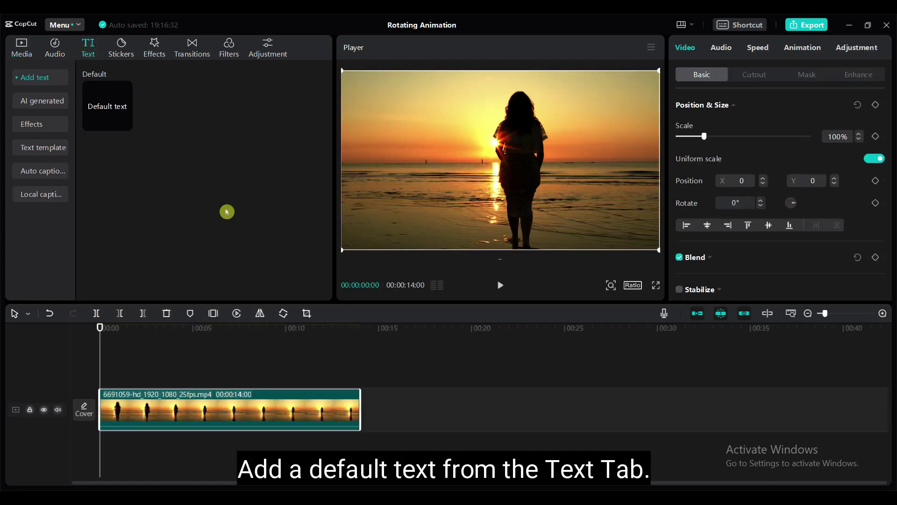
left_click_drag(108, 112, 99, 378)
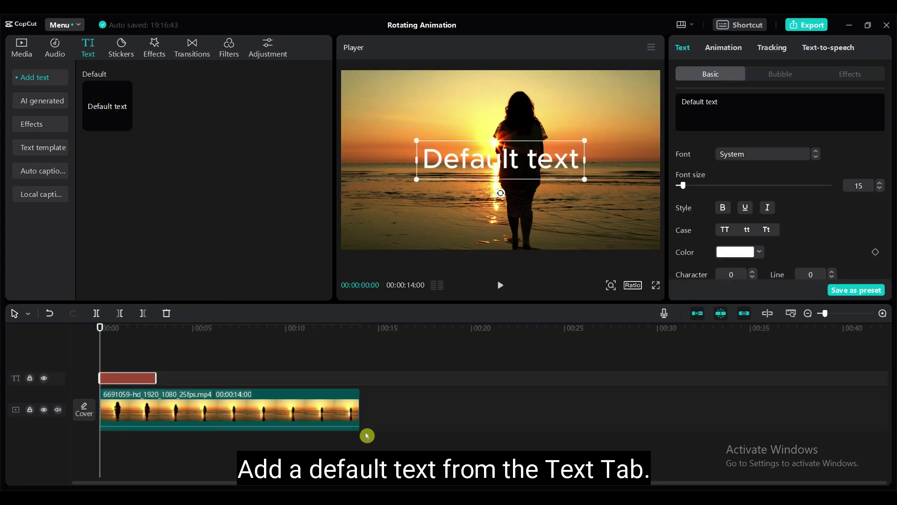
left_click_drag(156, 378, 227, 403)
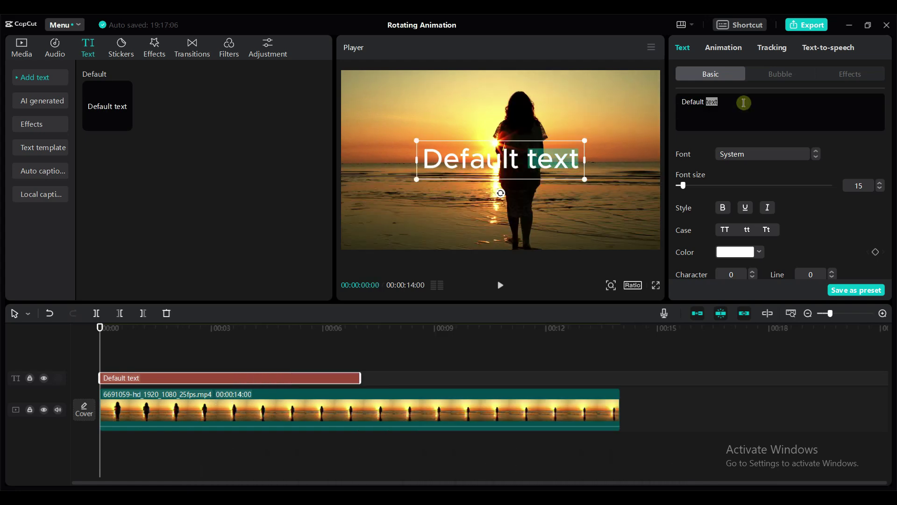
Change the title to CAPCUT in Kanit-Black font and enlarge it to 422% scale.
triple_click(743, 102)
type("CAPCUT")
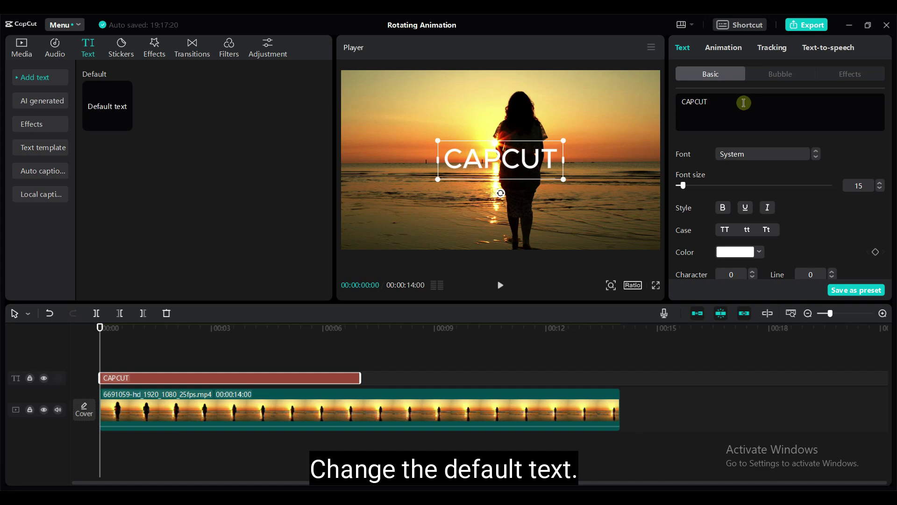
left_click(761, 153)
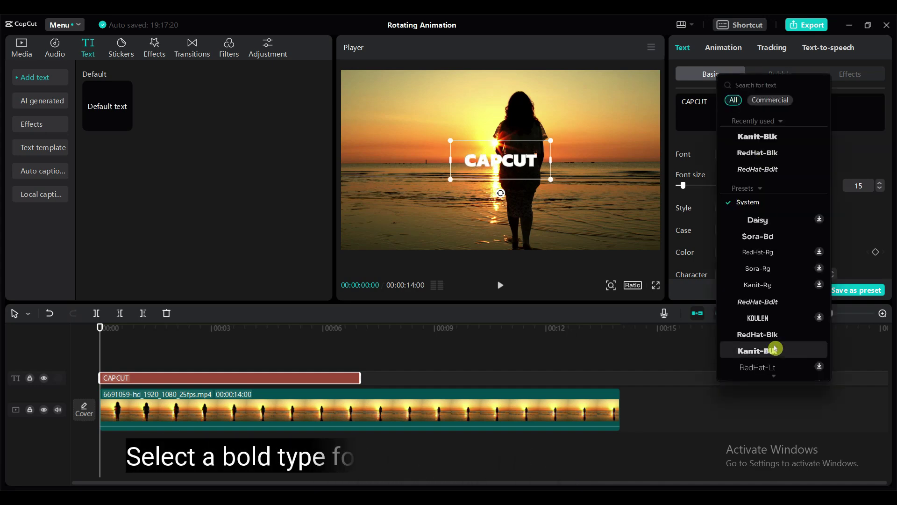
left_click(757, 347)
left_click_drag(560, 219, 742, 294)
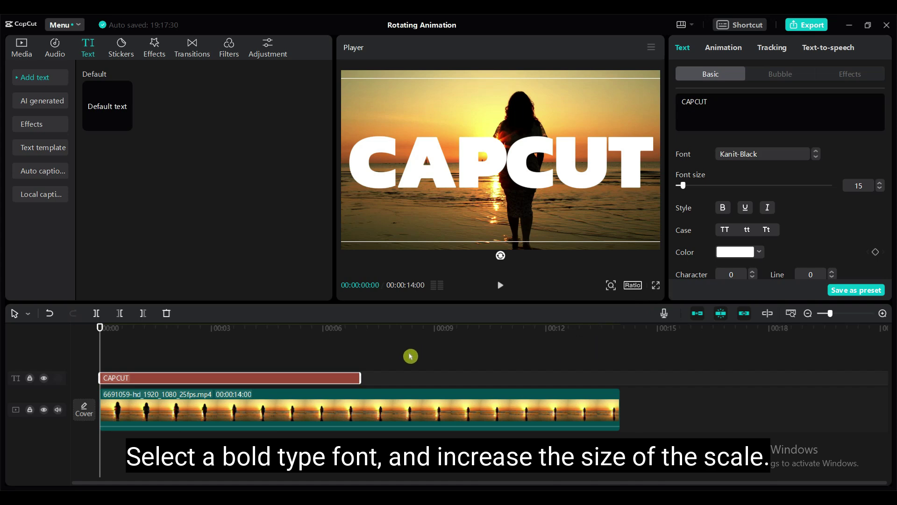
scroll(865, 212, "down", 5)
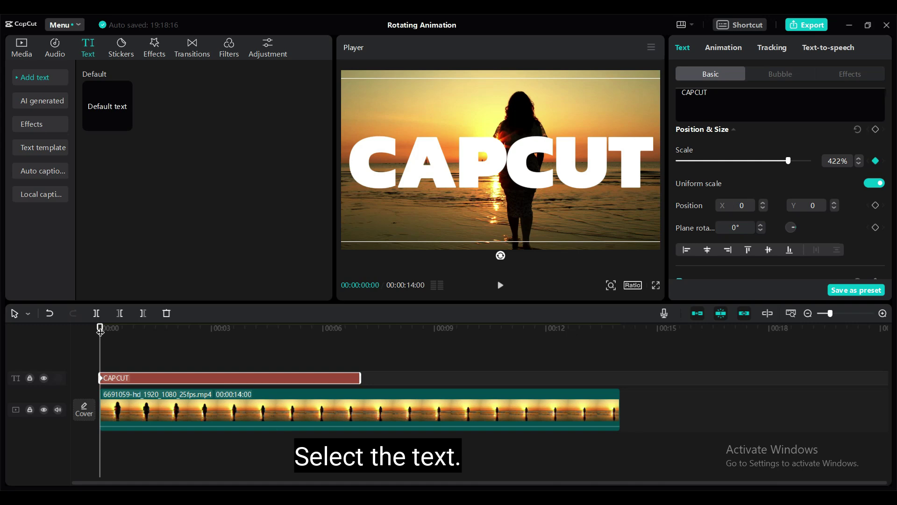
Add Scale keyframes at 2, 4 and 6 seconds on the CAPCUT text, all at 422%.
left_click_drag(100, 329, 173, 328)
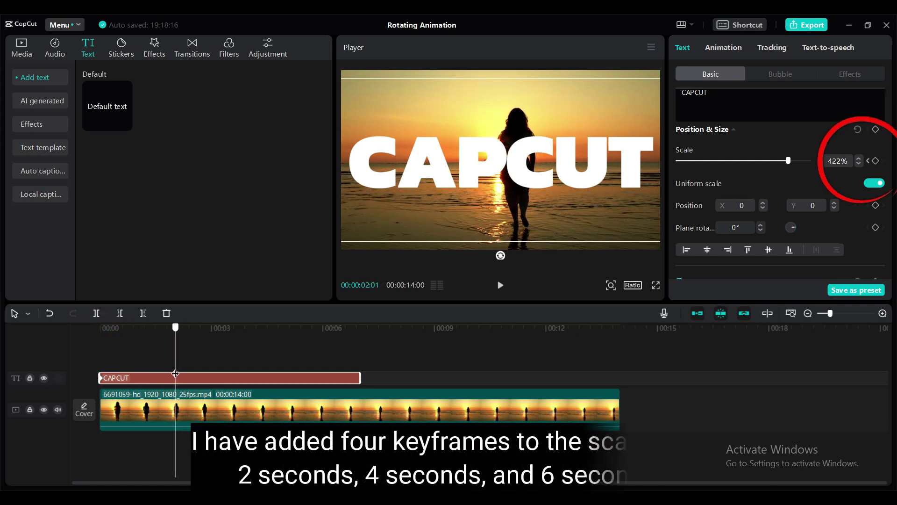
left_click_drag(176, 373, 174, 373)
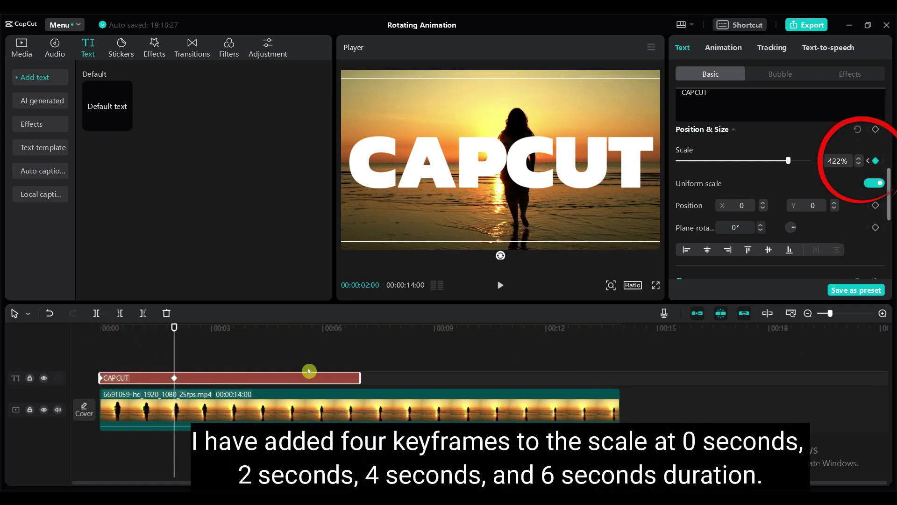
mouse_move(174, 328)
left_mouse_down()
mouse_move(260, 340)
mouse_move(251, 344)
left_mouse_up()
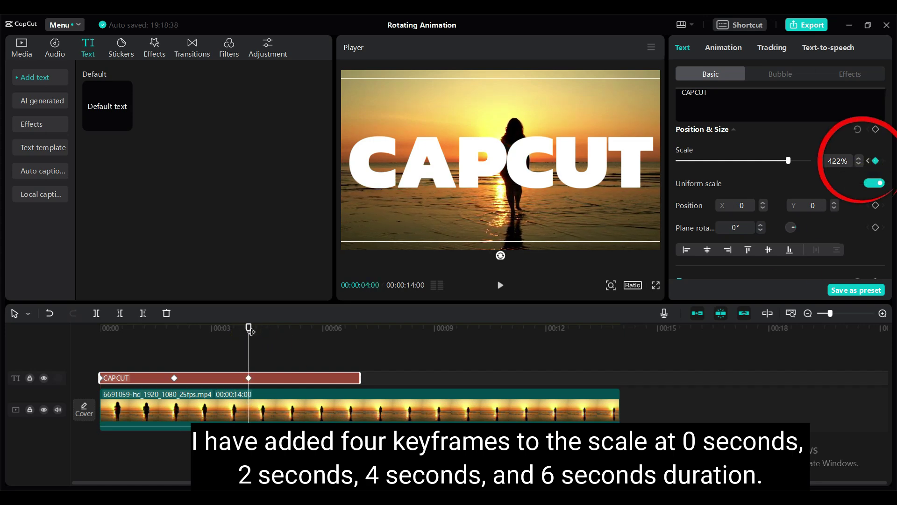
left_click_drag(251, 331, 327, 352)
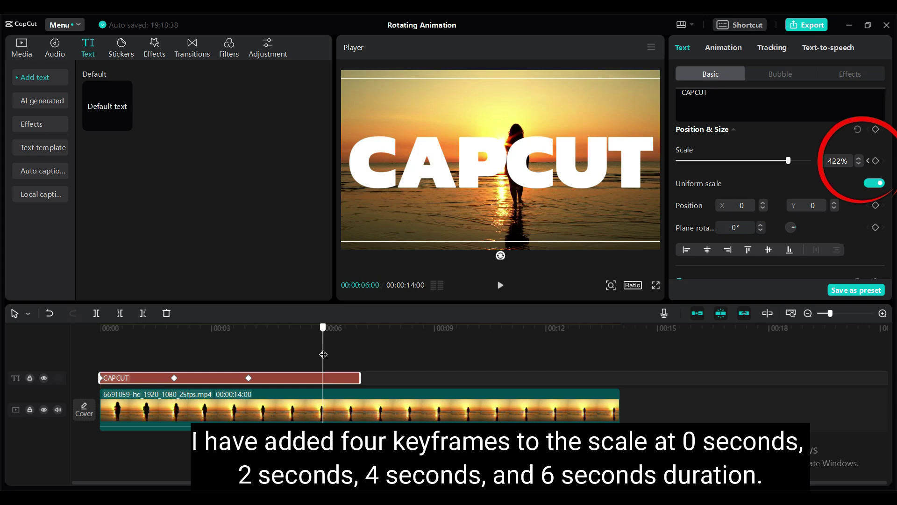
left_click(876, 162)
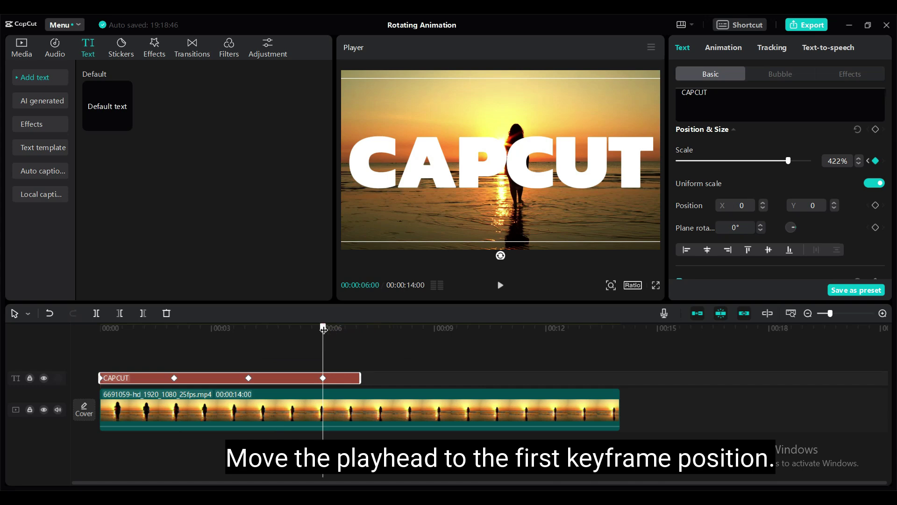
Shrink CAPCUT to 1% scale at the 0-second keyframe.
left_click_drag(323, 328, 103, 339)
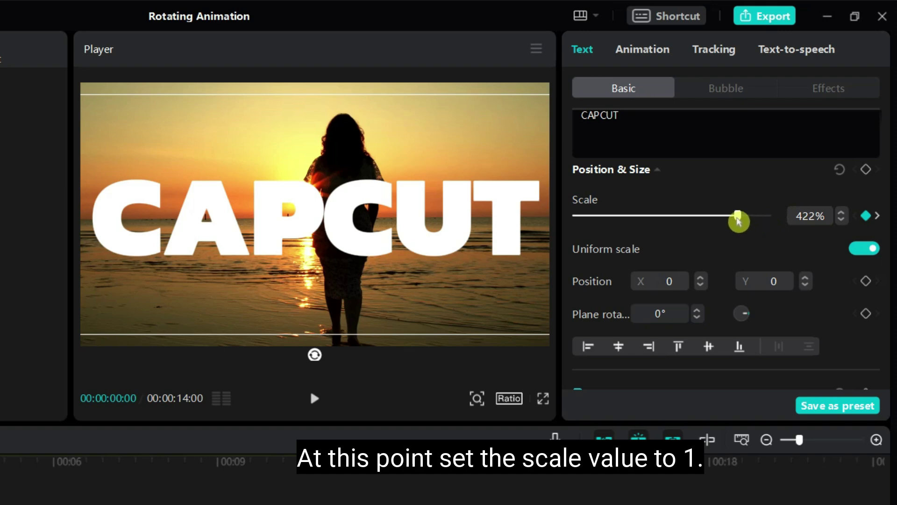
left_click_drag(738, 222, 517, 221)
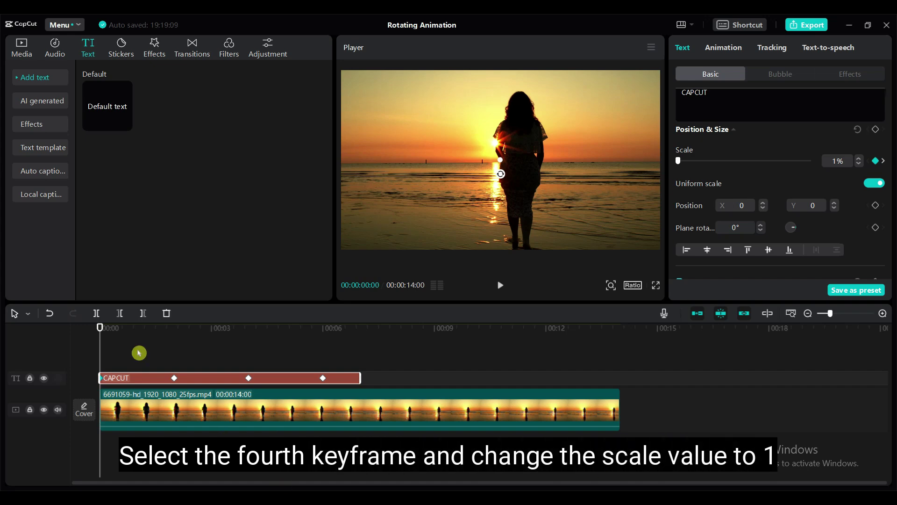
Set the CAPCUT scale at the 6-second keyframe to 1%.
left_click_drag(100, 327, 248, 358)
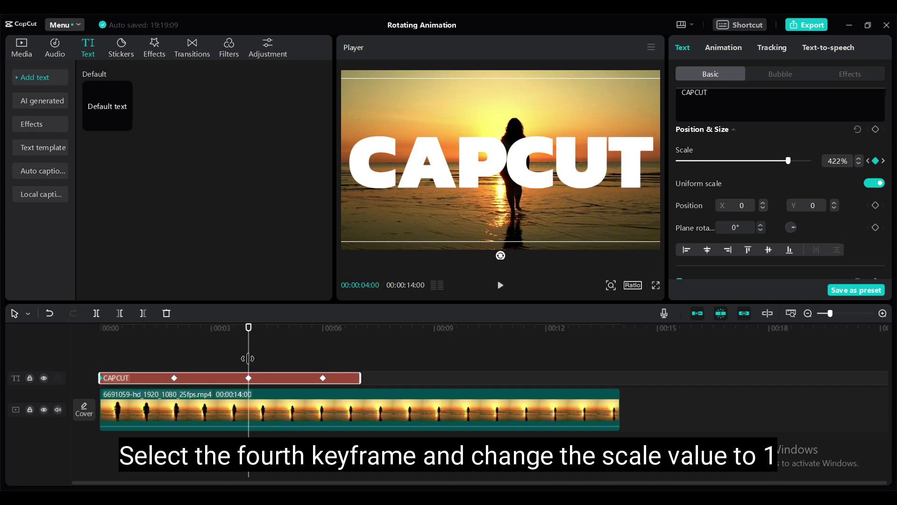
left_click(321, 349)
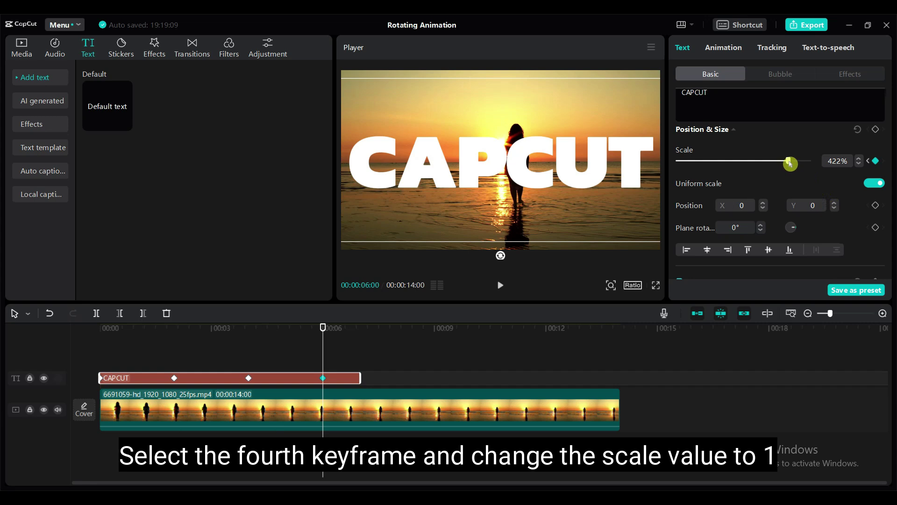
left_click_drag(789, 163, 676, 161)
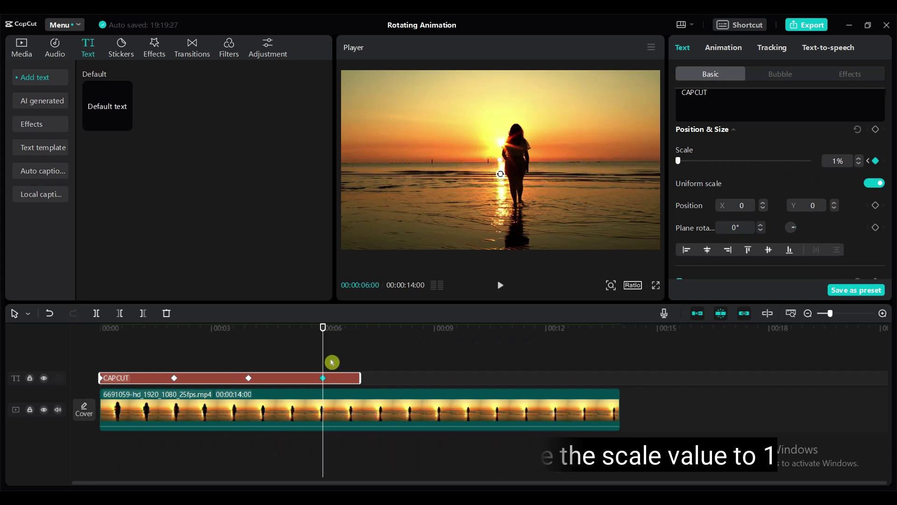
Play the video from the start to preview the scaling animation.
left_click_drag(325, 327, 87, 342)
left_click(210, 422)
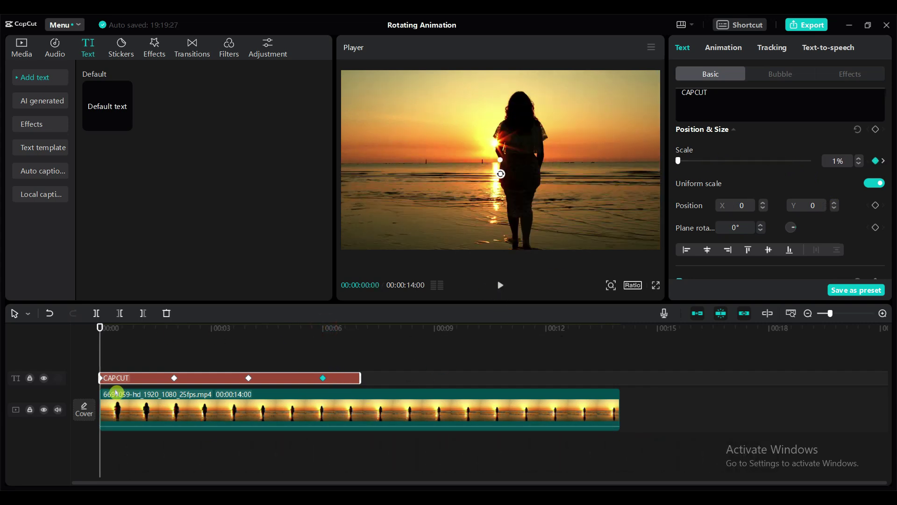
left_click(500, 286)
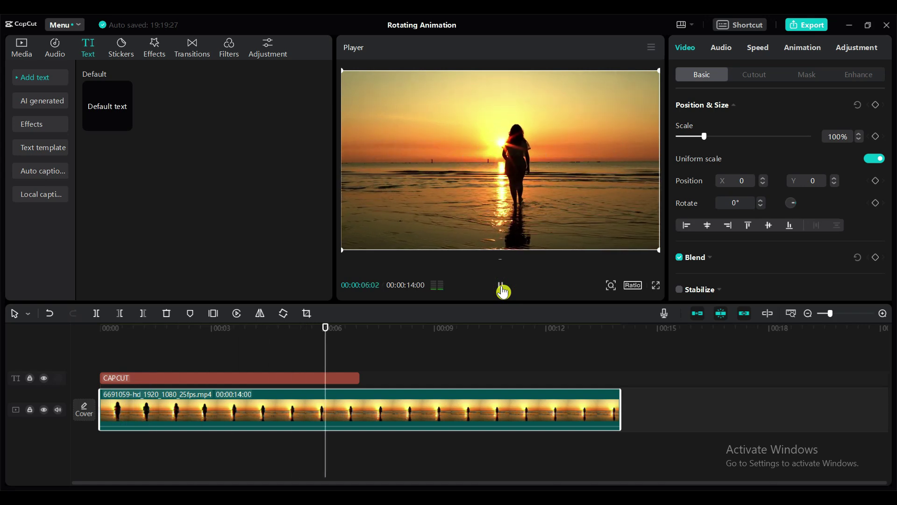
Stop playback at the start and show the CAPCUT text's Plane rotation settings.
left_click(503, 292)
left_click_drag(400, 336, 30, 367)
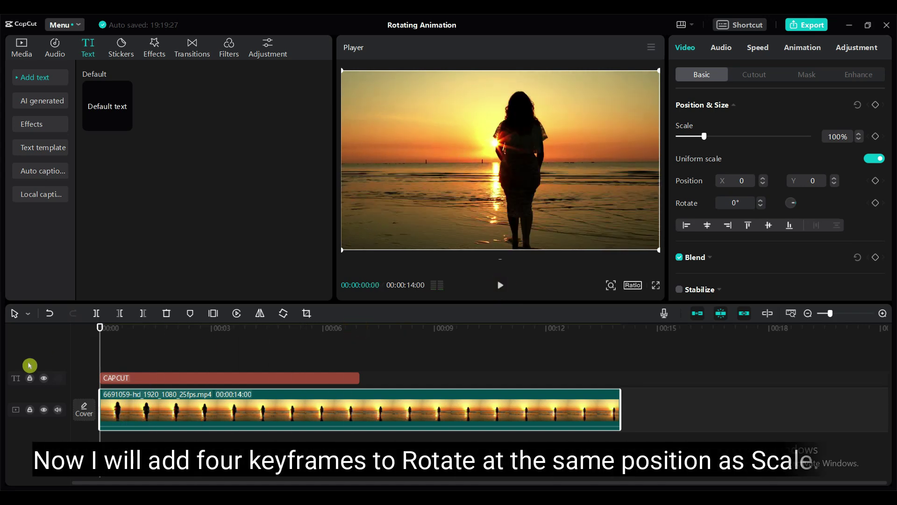
left_click(115, 380)
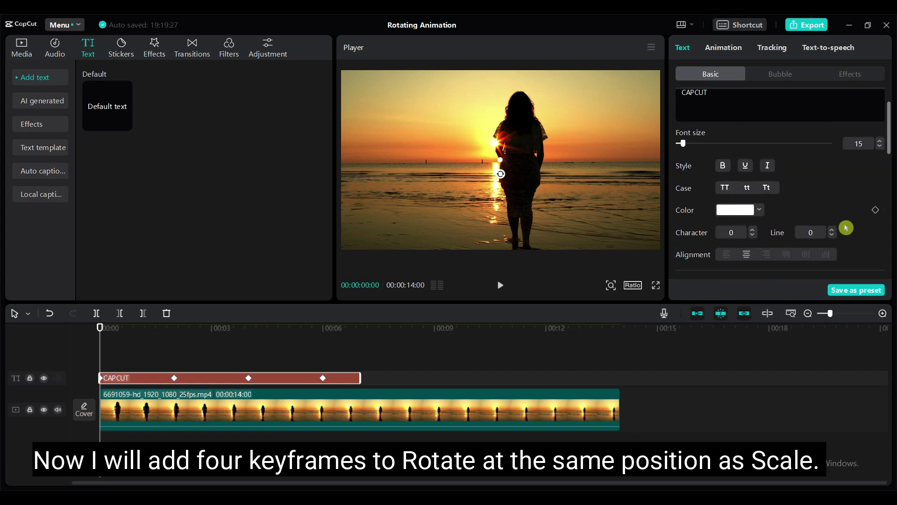
scroll(840, 221, "down", 10)
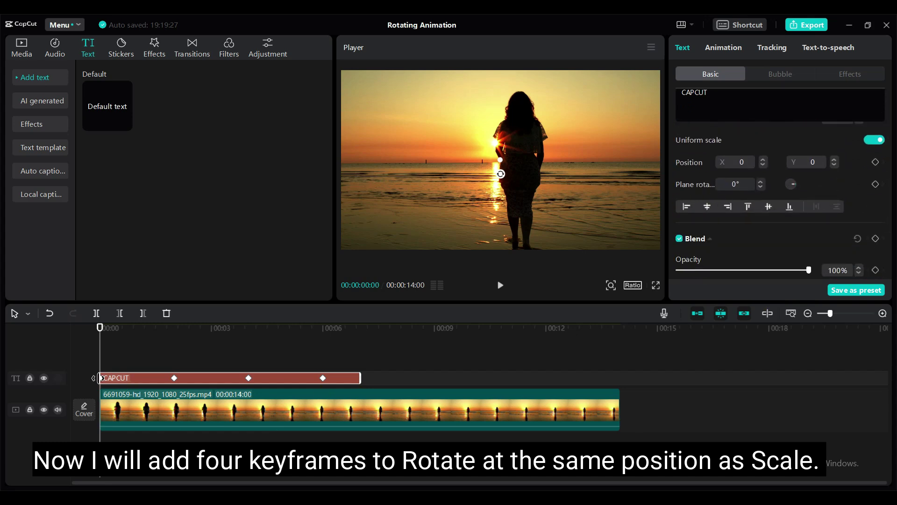
left_click(169, 374)
Add Plane rotation keyframes at 2, 4 and 6 seconds, all left at 0°.
left_click(116, 376)
scroll(850, 252, "down", 1)
scroll(869, 253, "up", 4)
scroll(860, 250, "down", 3)
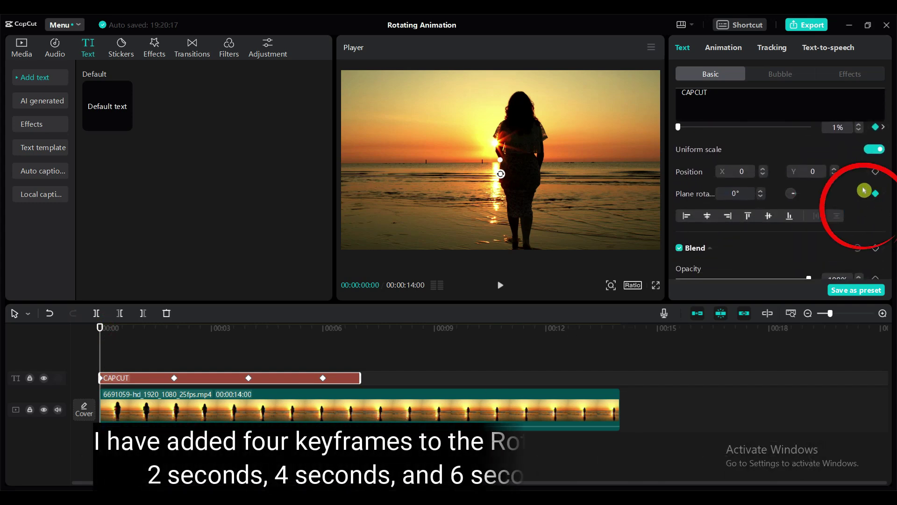
left_click_drag(100, 328, 177, 330)
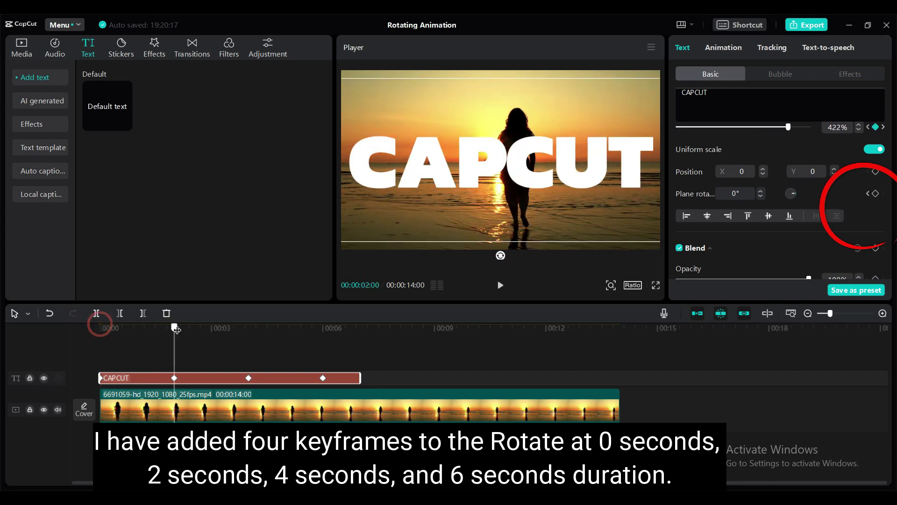
left_click(876, 196)
left_click_drag(181, 329, 249, 329)
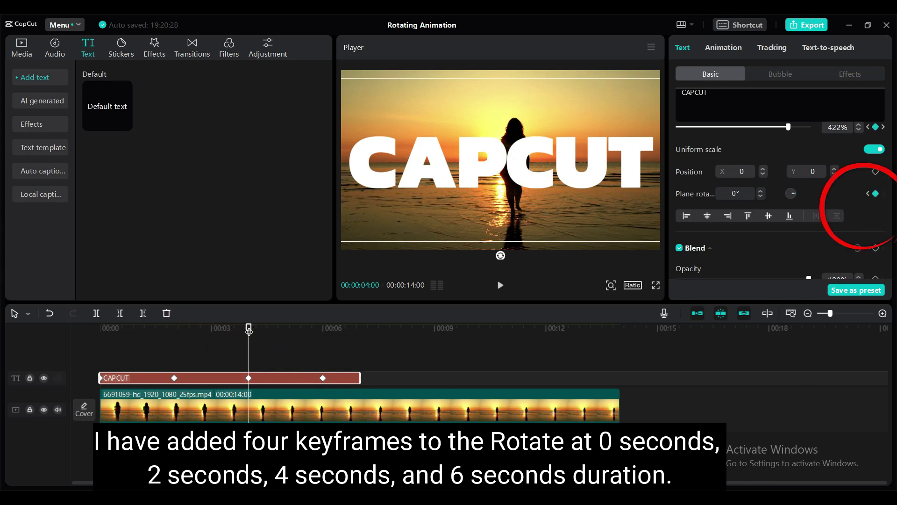
left_click_drag(249, 330, 322, 328)
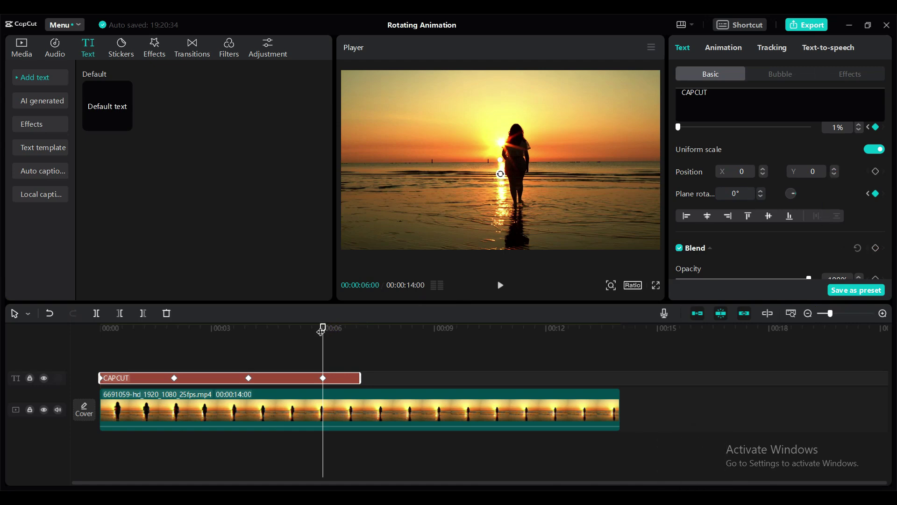
Set CAPCUT's Plane rotation to -720° at the first and 6-second keyframes.
left_click_drag(332, 325, 100, 325)
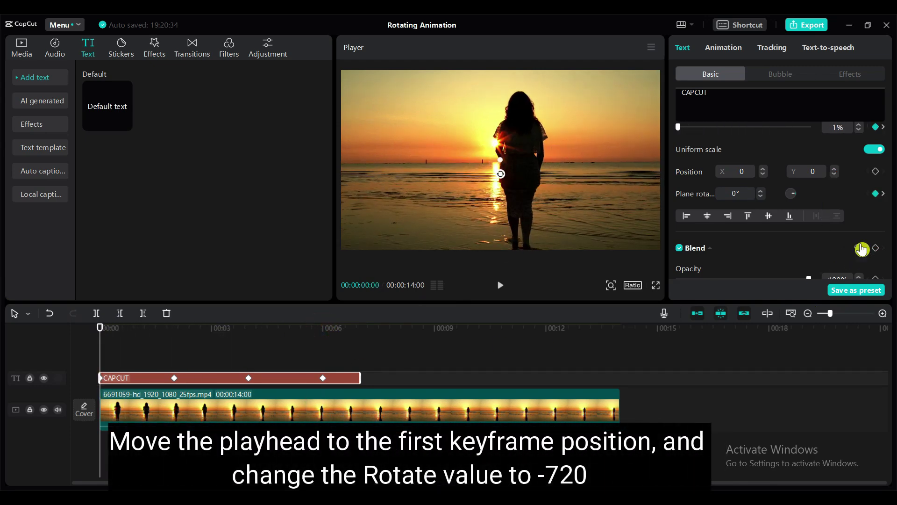
scroll(839, 232, "down", 2)
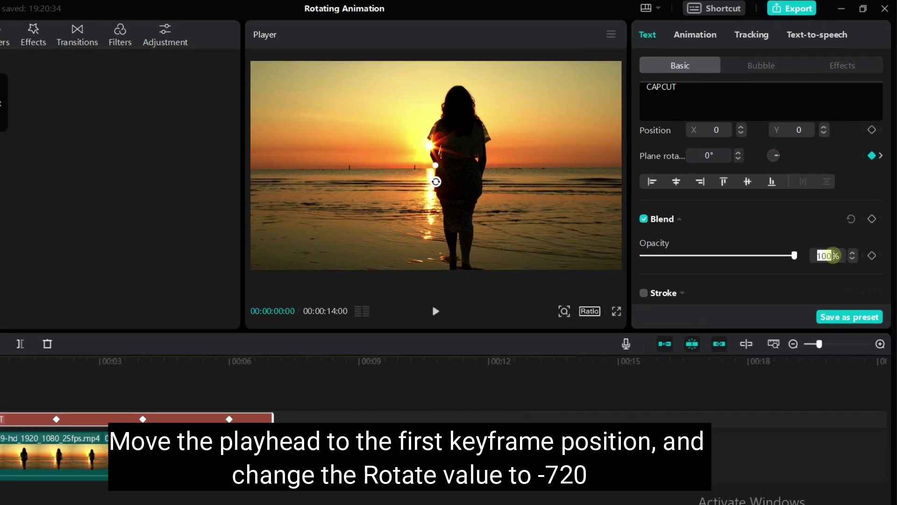
scroll(841, 243, "up", 2)
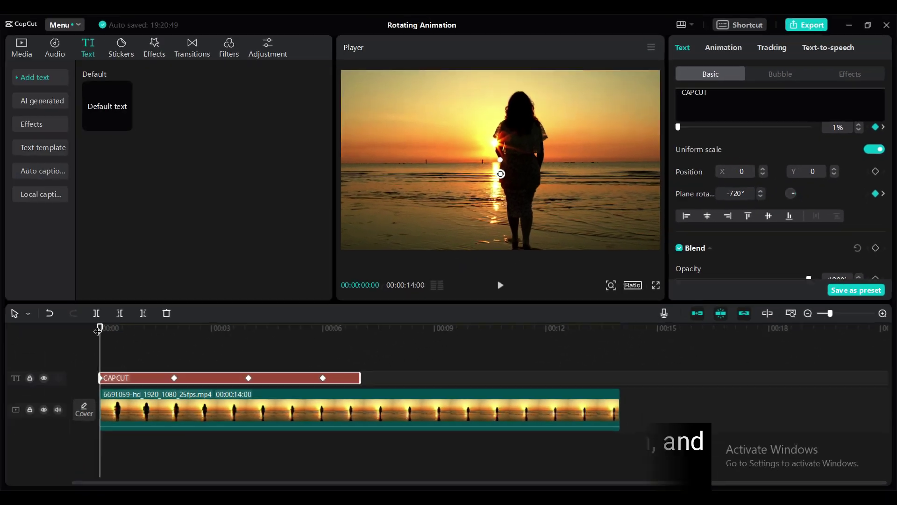
left_click_drag(98, 331, 174, 327)
left_click_drag(175, 359, 321, 364)
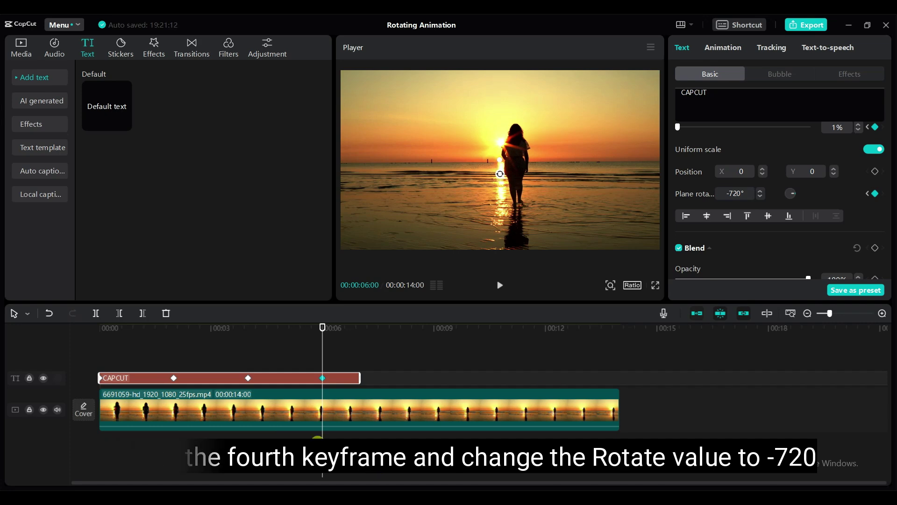
Replay the spinning, scaling text animation from the start.
left_click(284, 421)
left_click_drag(321, 327, 246, 328)
left_click_drag(167, 329, 100, 328)
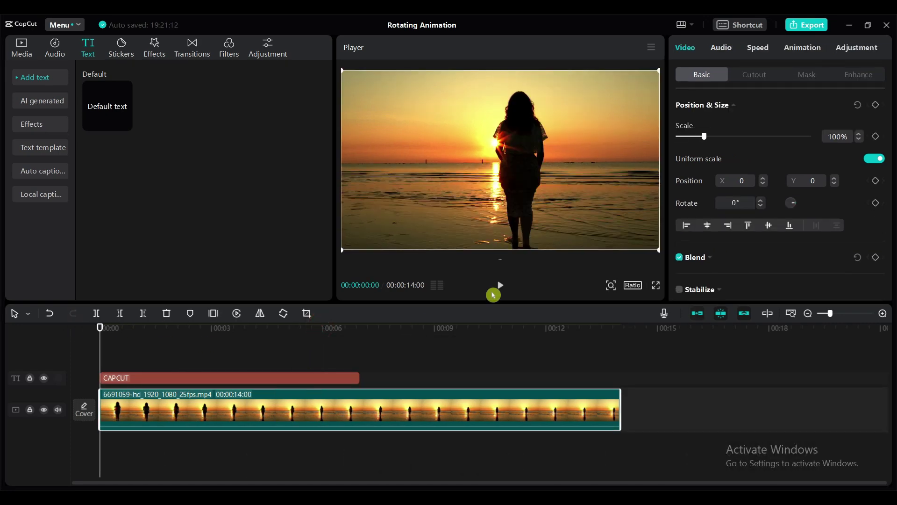
left_click(500, 285)
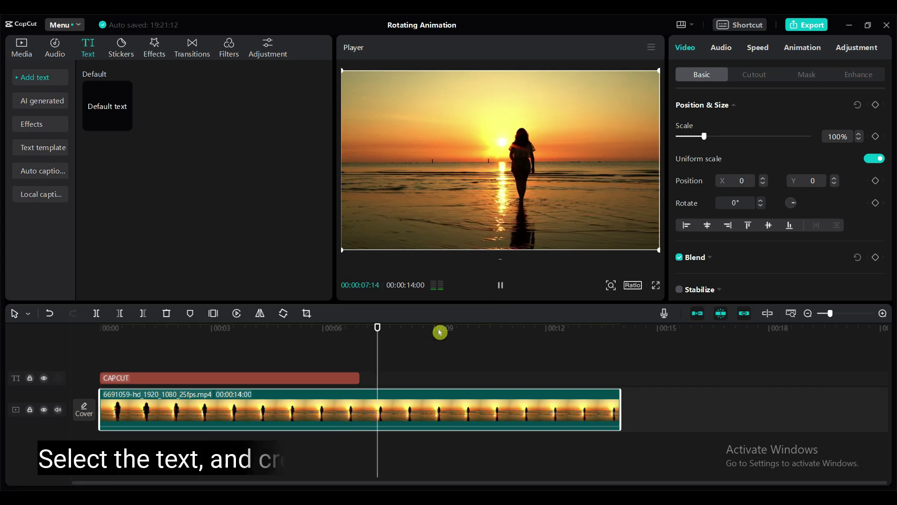
left_click(500, 286)
left_click_drag(380, 327, 100, 328)
Convert the CAPCUT text clip into a compound clip.
left_click(306, 379)
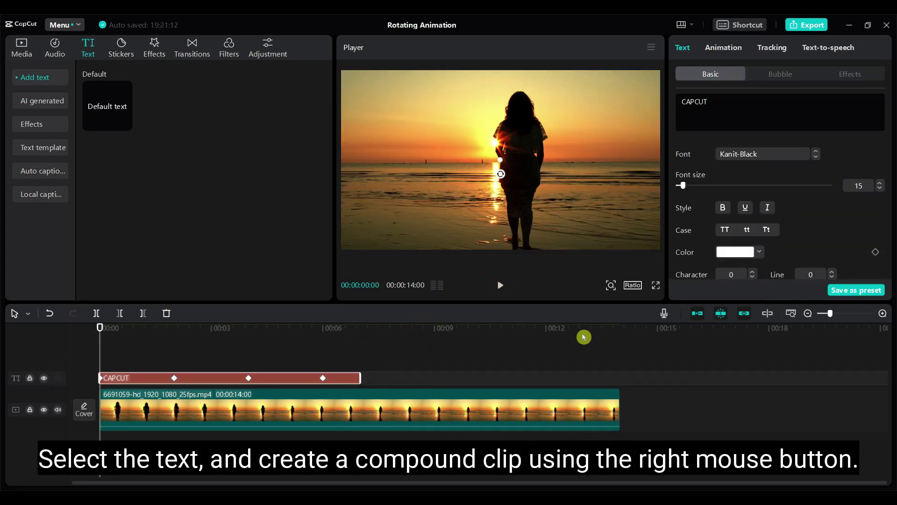
right_click(277, 383)
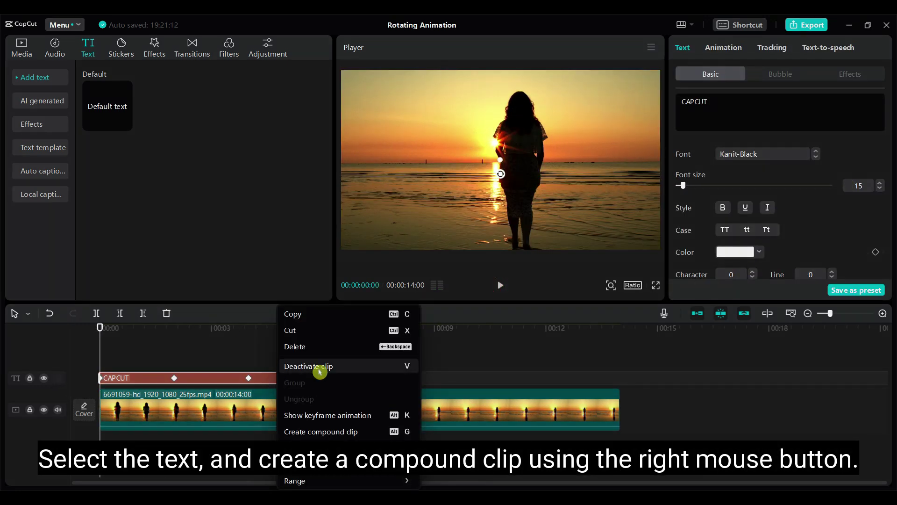
left_click(374, 433)
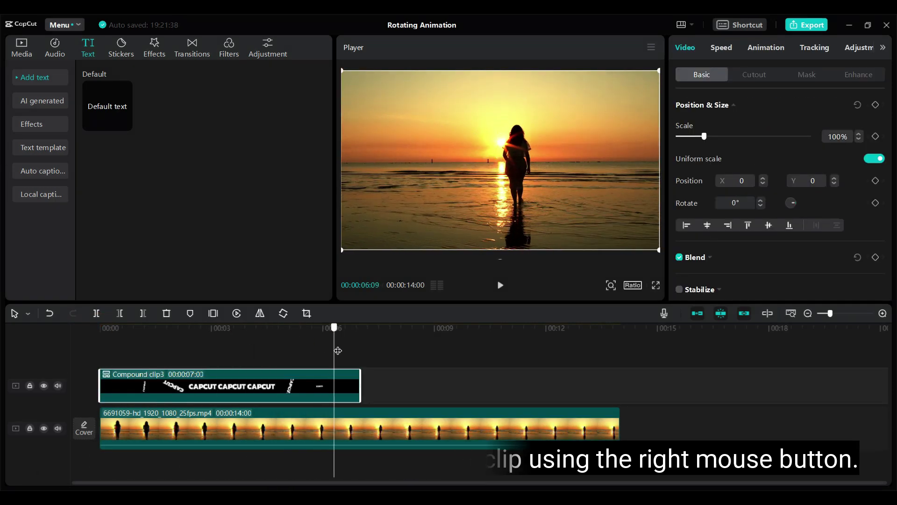
At the 2-second mark, set the CAPCUT compound clip's blend mode to Overlay and preview it.
left_click(184, 369)
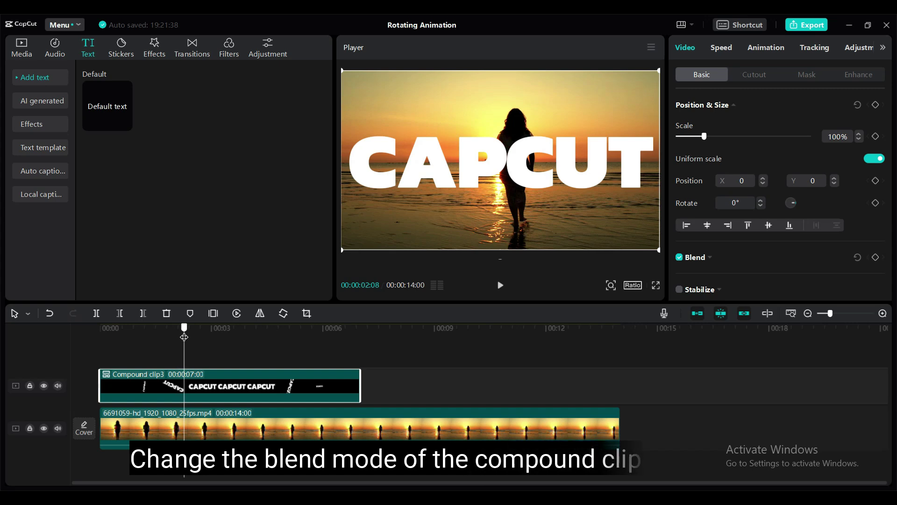
scroll(873, 238, "down", 5)
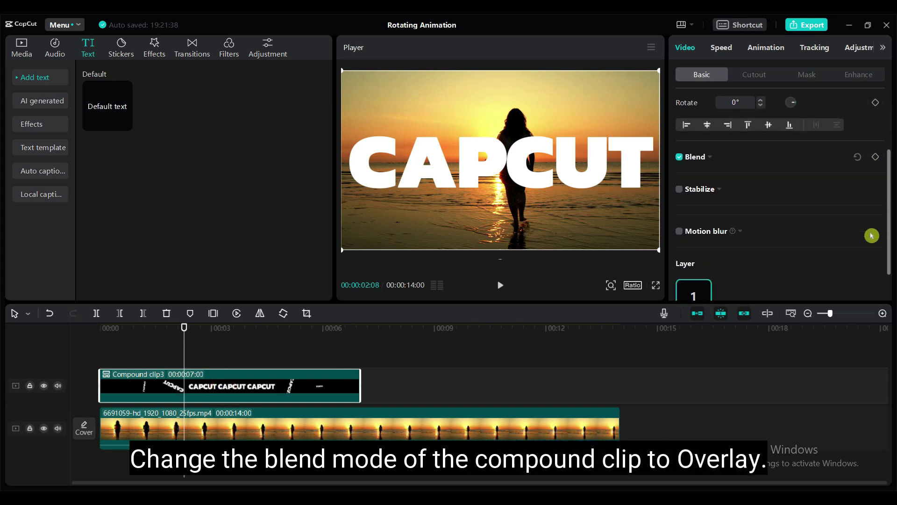
left_click(710, 131)
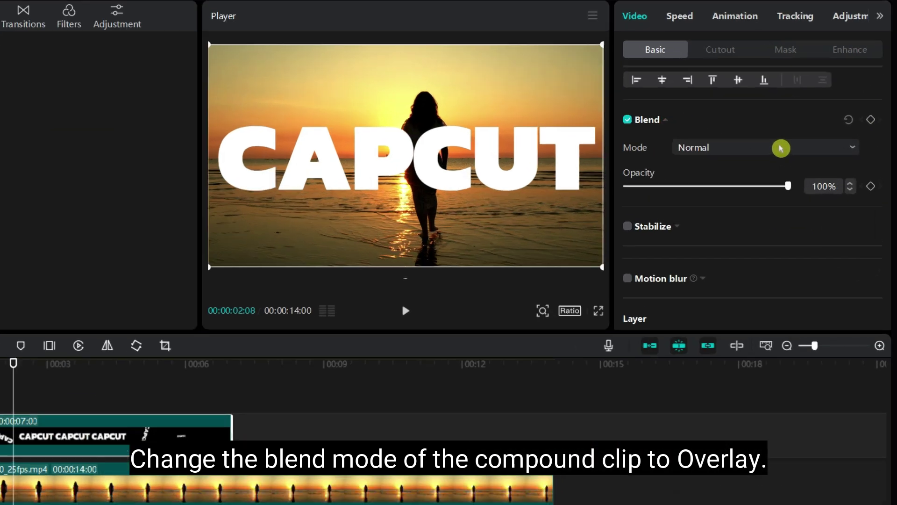
left_click(808, 156)
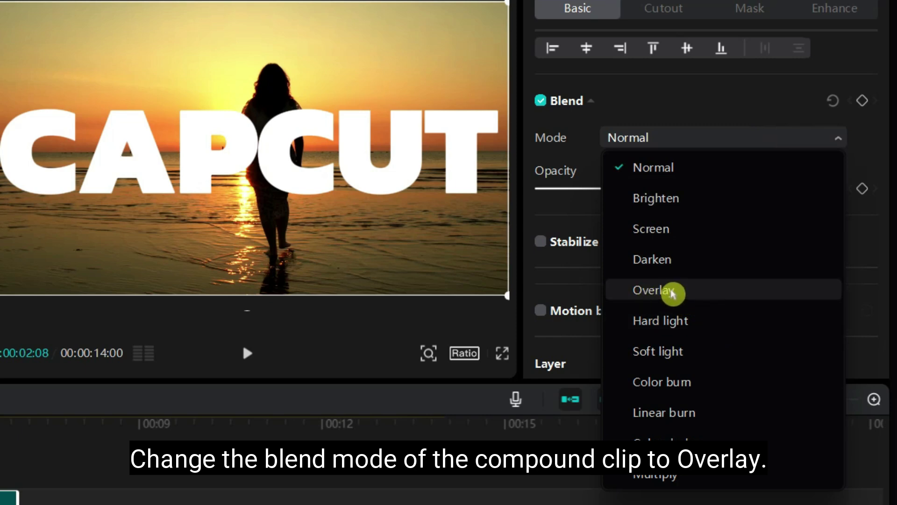
left_click(708, 292)
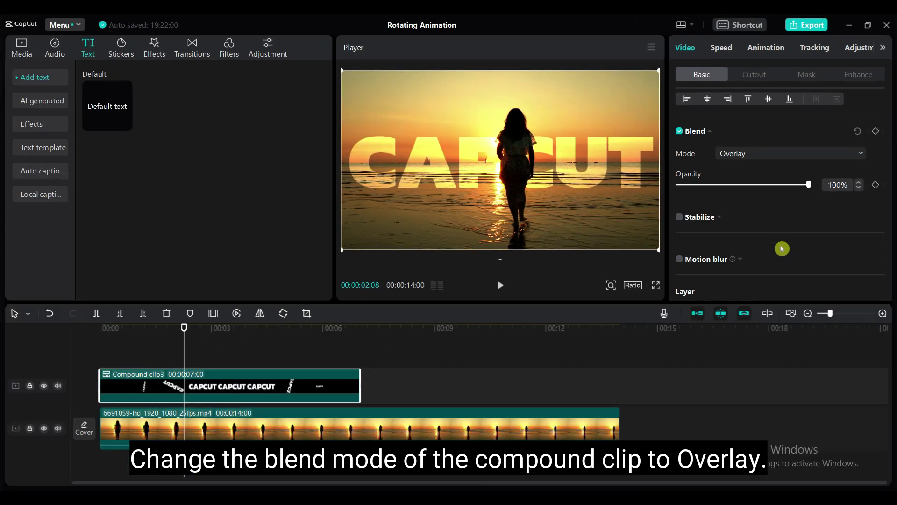
left_click(261, 434)
left_click(502, 288)
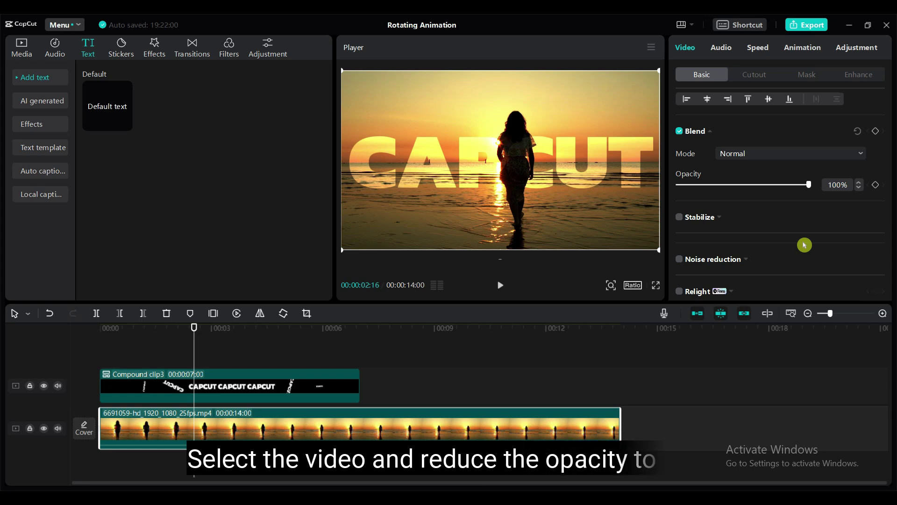
Lower the beach video's opacity to 50%, then play the spinning CAPCUT text from the start.
scroll(797, 230, "down", 2)
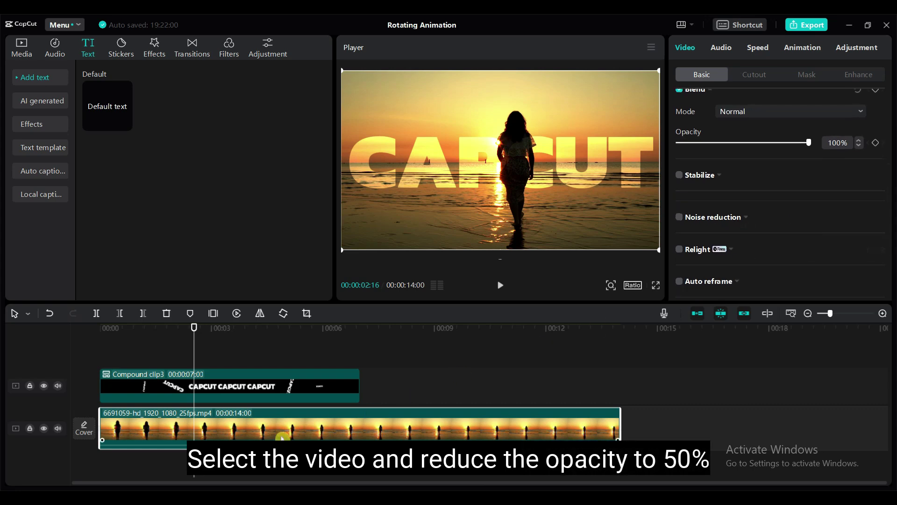
left_click(263, 396)
left_click(254, 431)
scroll(815, 189, "up", 2)
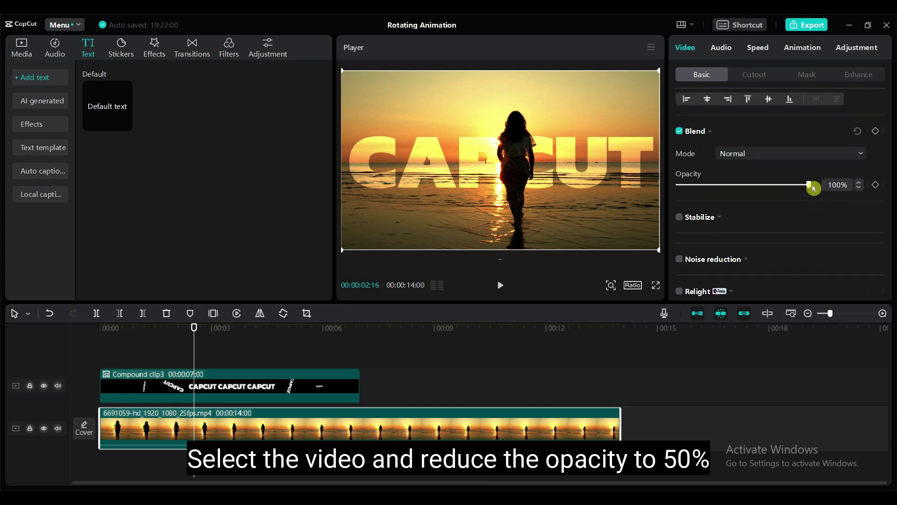
left_click_drag(810, 185, 743, 191)
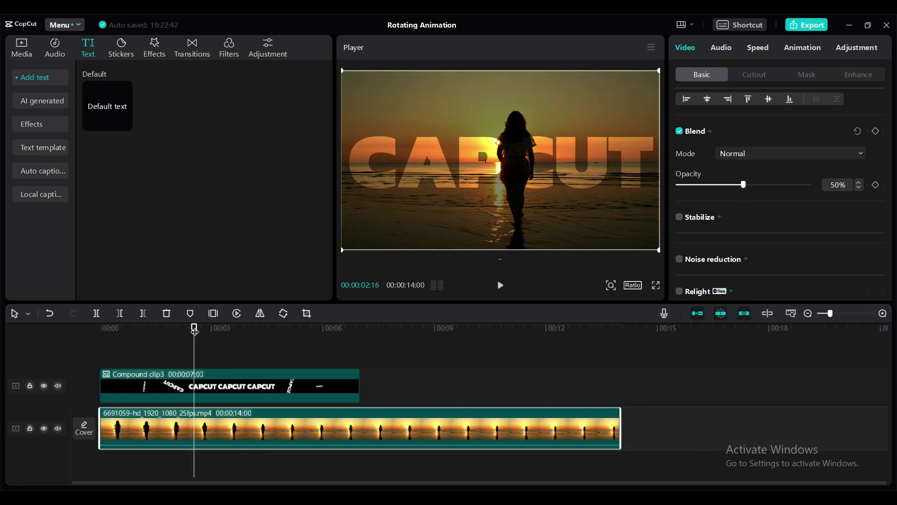
left_click_drag(194, 330, 77, 340)
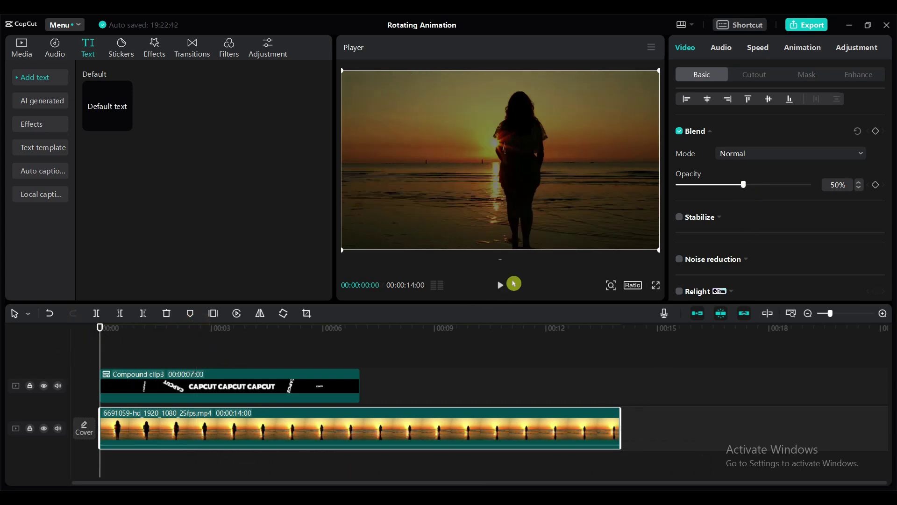
left_click(503, 291)
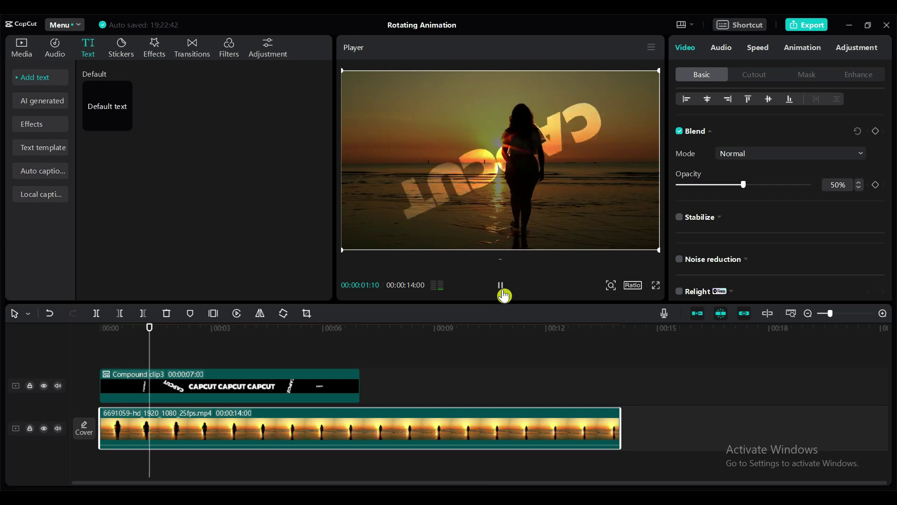